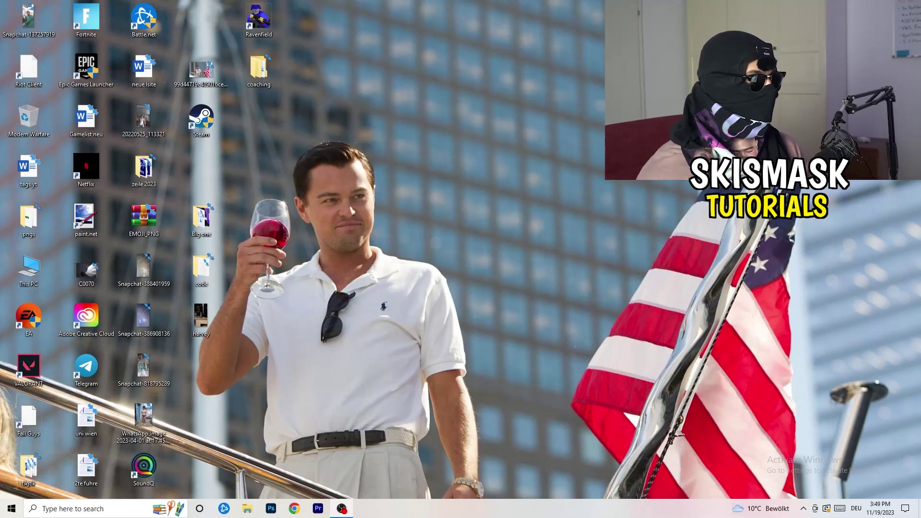
# Drag the Steam shortcut out of the icon grid to the middle of the desktop
pyautogui.moveTo(201, 120); pyautogui.dragTo(490, 171)
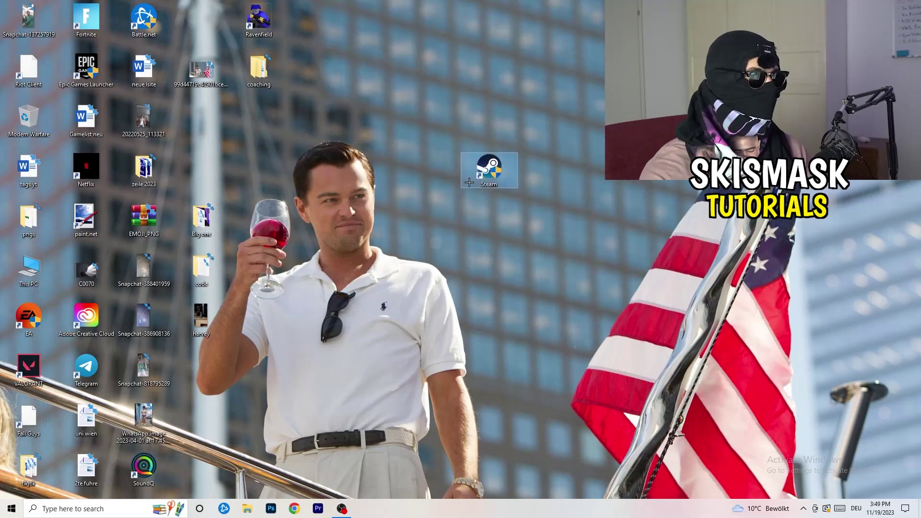
# Open the Steam shortcut's right-click context menu
pyautogui.rightClick(492, 173)
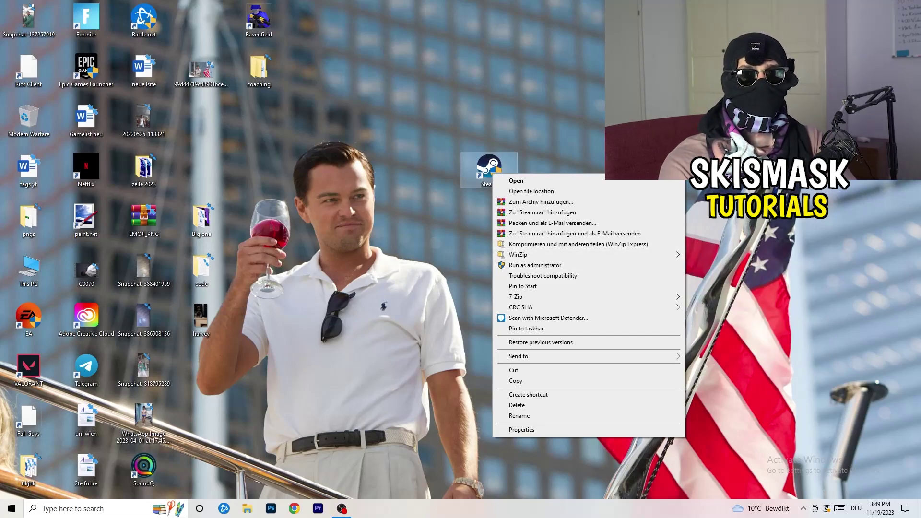
# Set Steam's shortcut to Windows 8 compatibility mode and run as administrator, then confirm with OK
pyautogui.click(532, 432)
pyautogui.moveTo(582, 179); pyautogui.dragTo(417, 136)
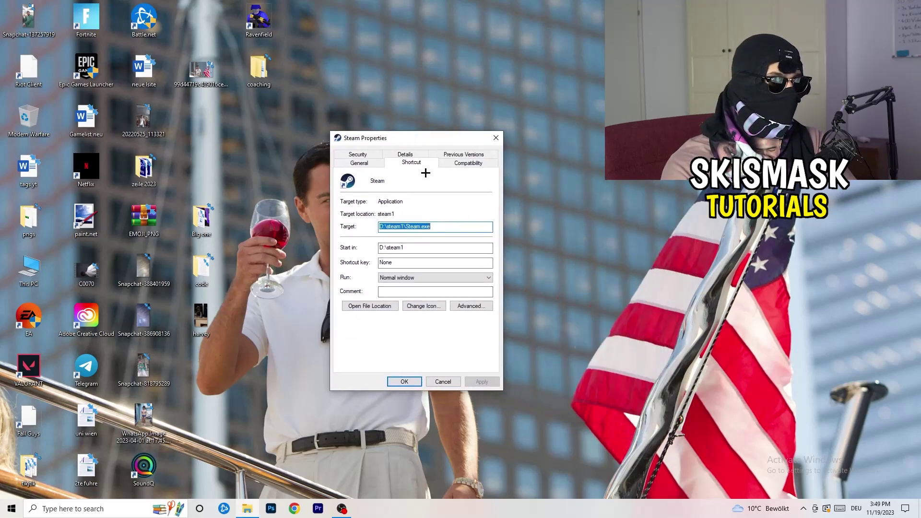
pyautogui.click(472, 166)
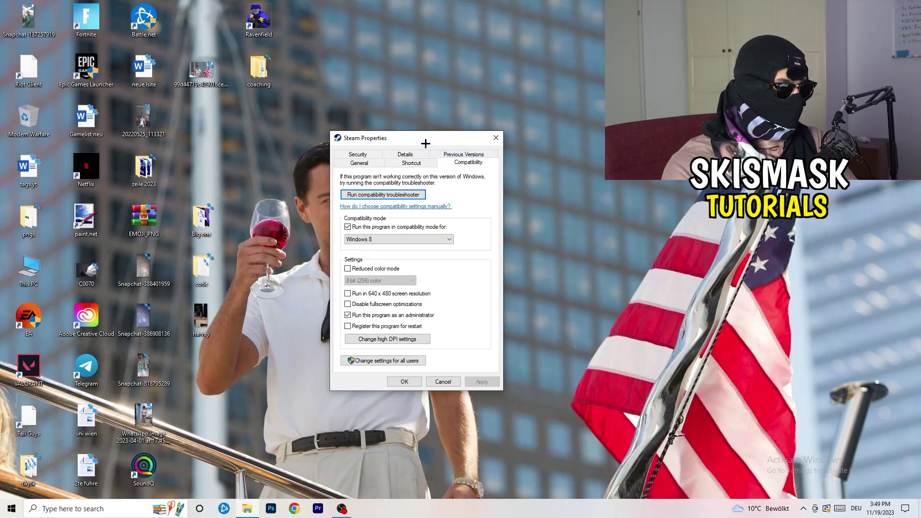
pyautogui.moveTo(425, 143); pyautogui.dragTo(534, 102)
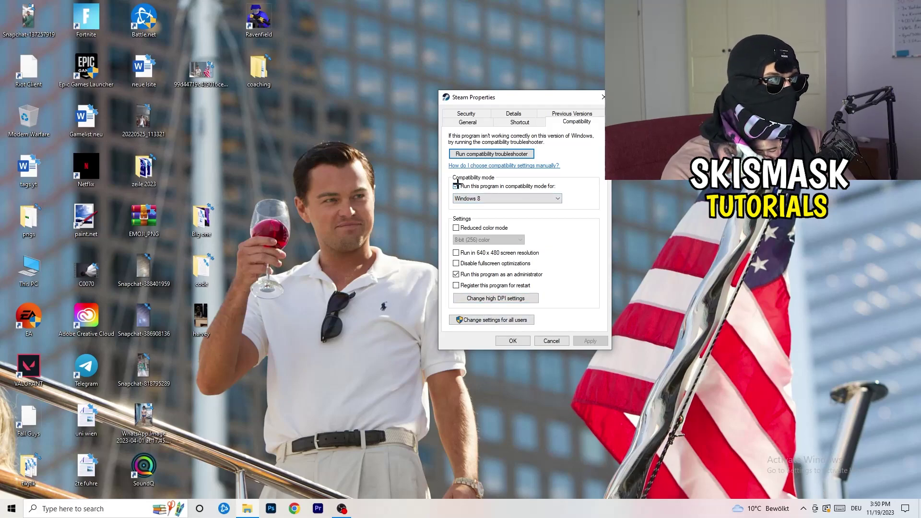
pyautogui.click(557, 198)
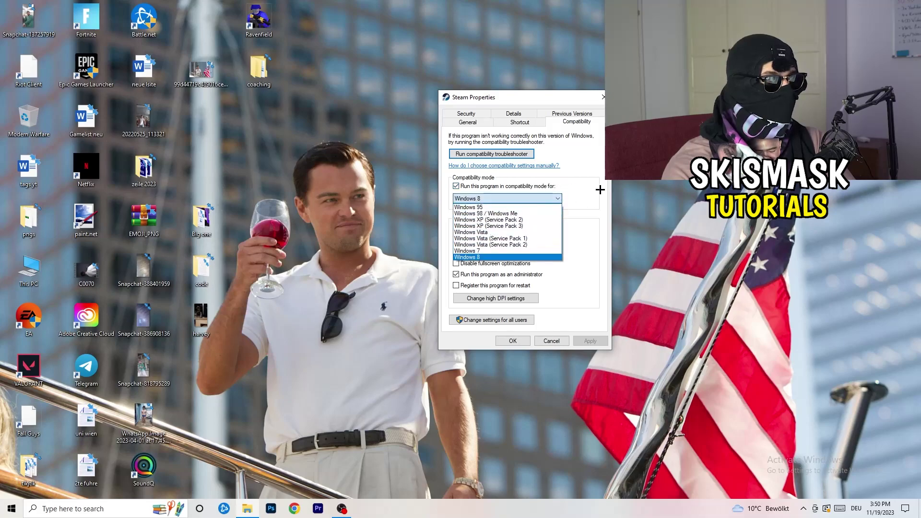
pyautogui.click(565, 270)
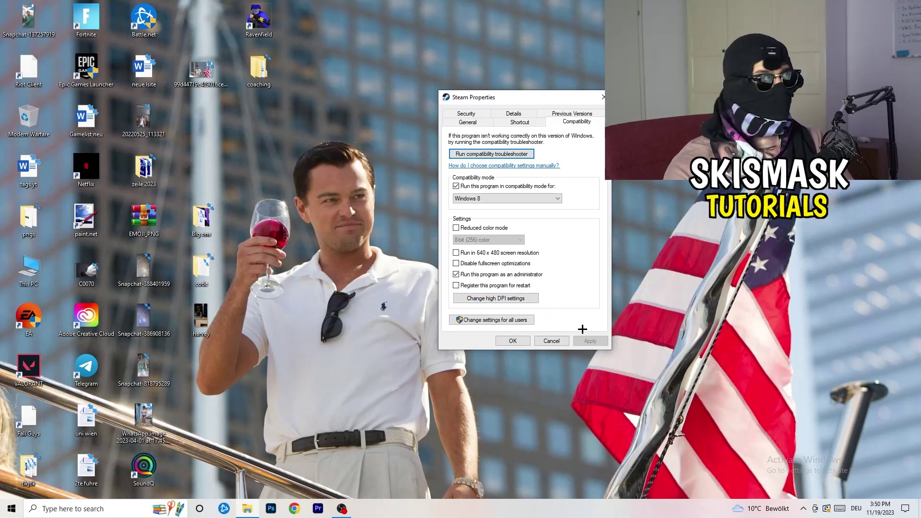
pyautogui.click(512, 341)
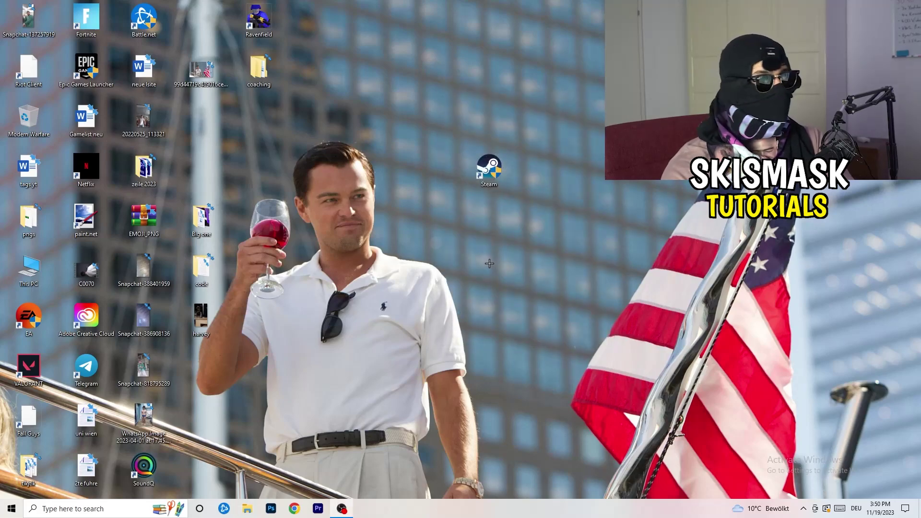
# Move the Steam shortcut left beside the other icons and recheck its Compatibility settings unchanged
pyautogui.moveTo(492, 169); pyautogui.dragTo(434, 169)
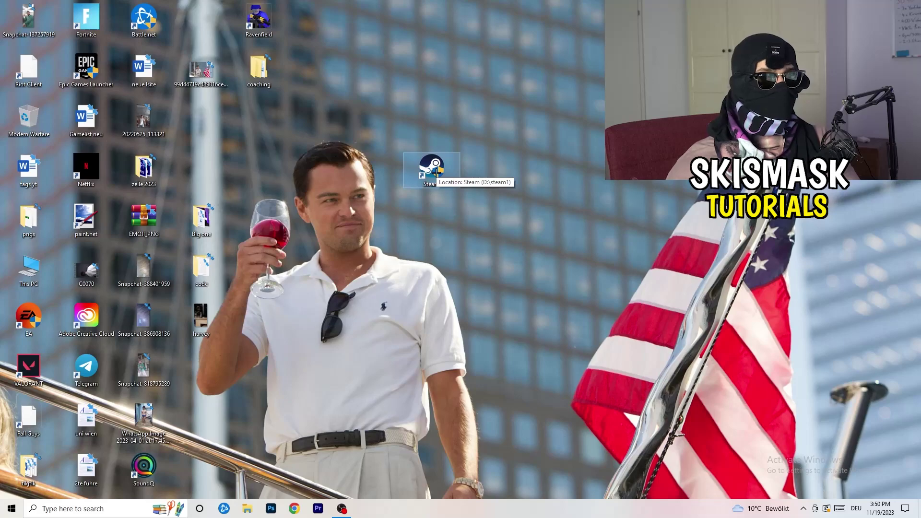
pyautogui.moveTo(436, 172); pyautogui.dragTo(321, 174)
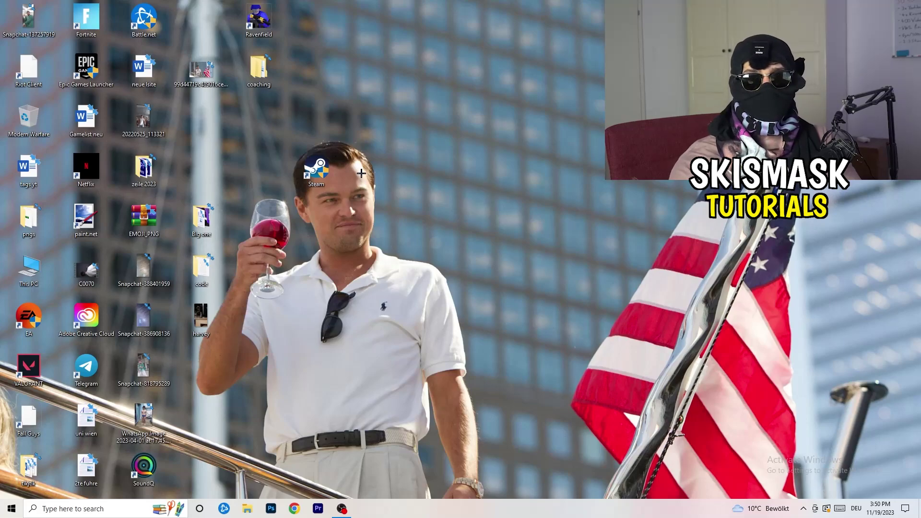
pyautogui.rightClick(318, 179)
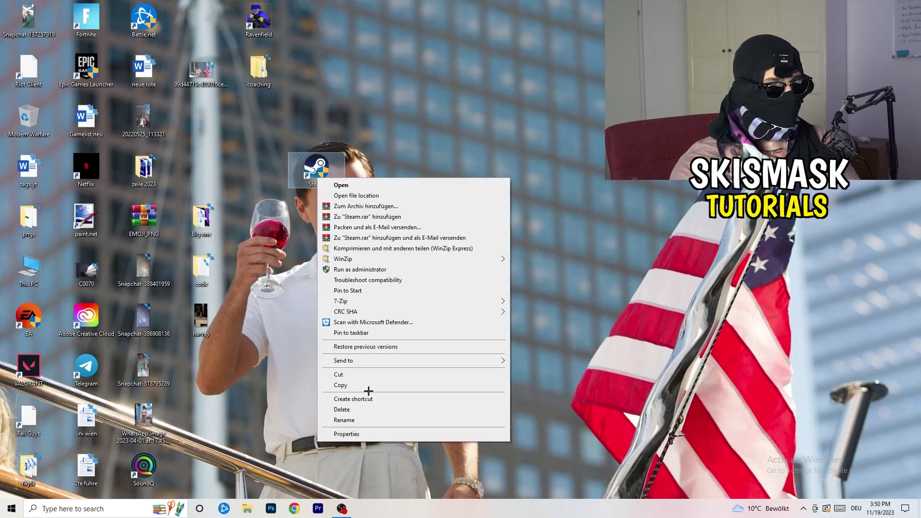
pyautogui.click(352, 433)
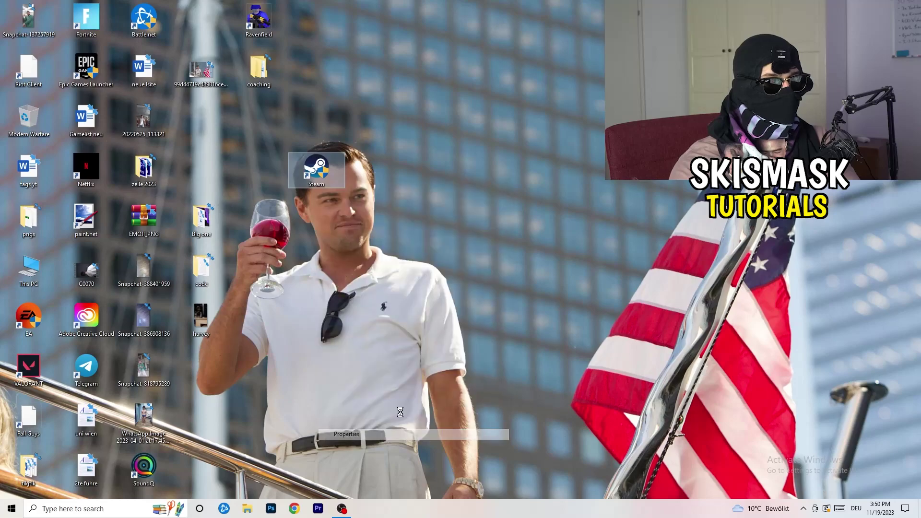
pyautogui.click(458, 210)
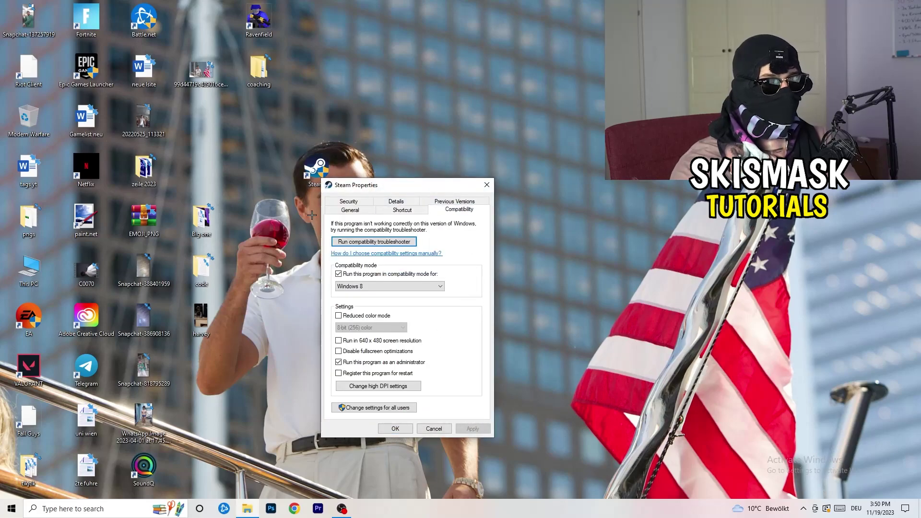
pyautogui.click(487, 185)
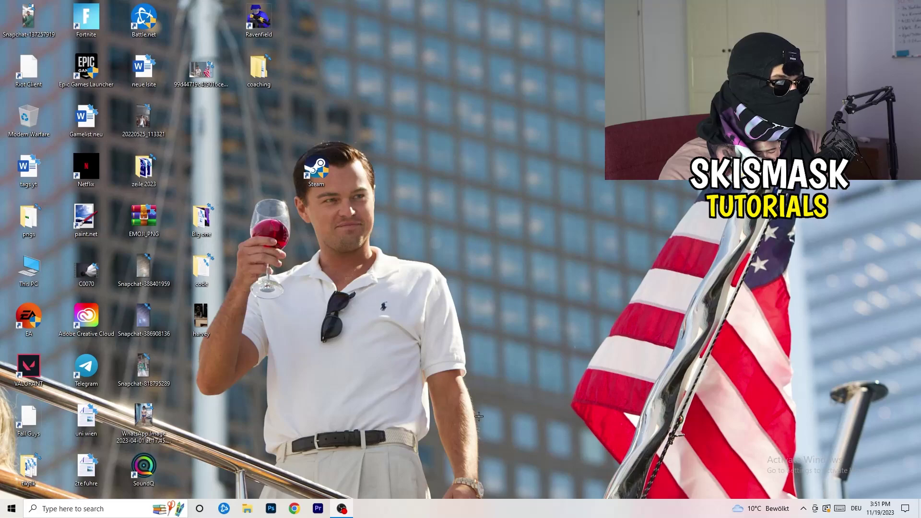
# Launch Task Manager from the taskbar, expand to More details, and show the Details tab
pyautogui.moveTo(467, 515)
pyautogui.mouseDown()
pyautogui.moveTo(786, 267)
pyautogui.moveTo(496, 457)
pyautogui.moveTo(467, 512)
pyautogui.mouseUp()
pyautogui.rightClick(468, 512)
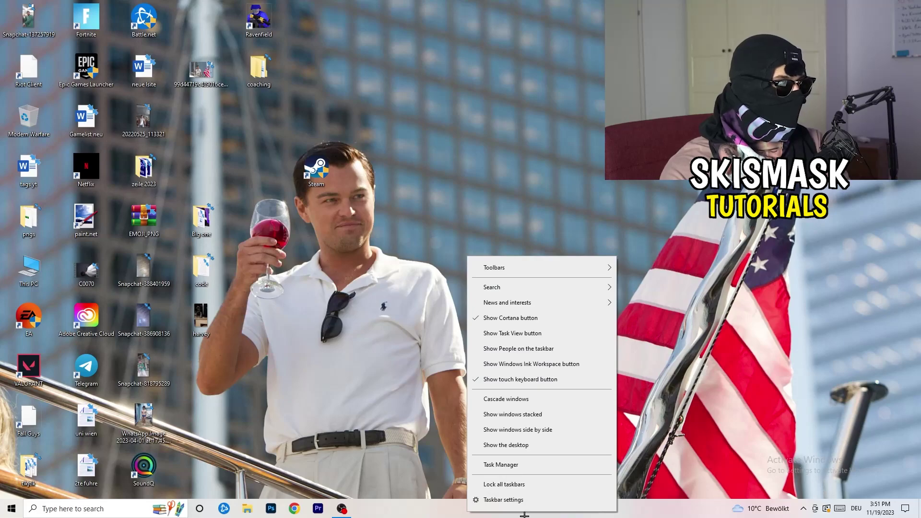
pyautogui.click(513, 465)
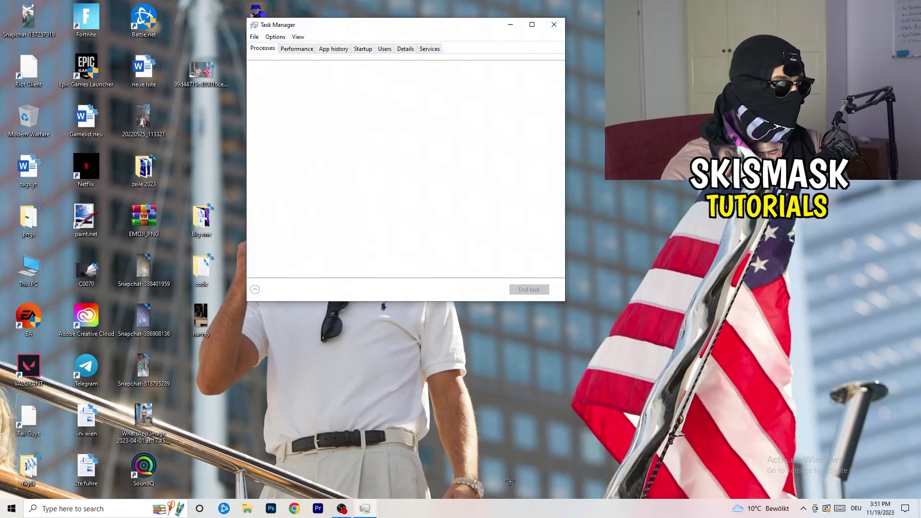
pyautogui.click(532, 22)
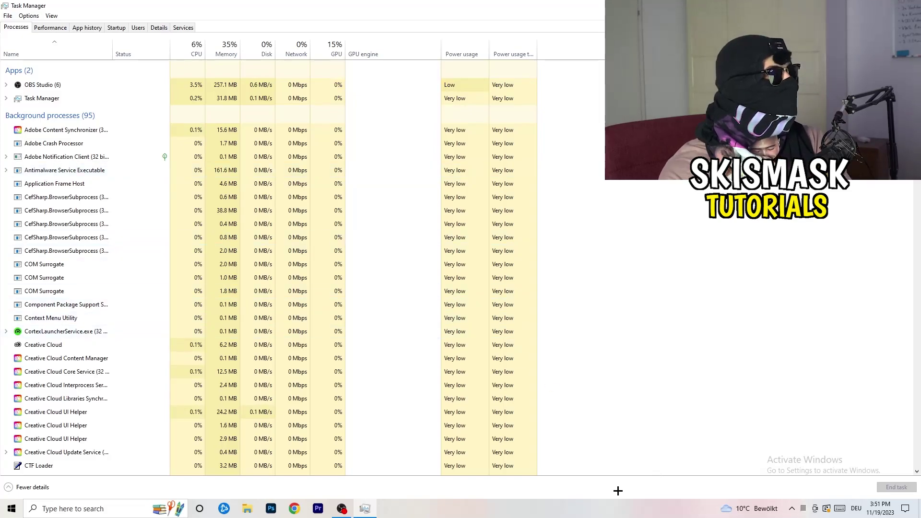
pyautogui.click(152, 28)
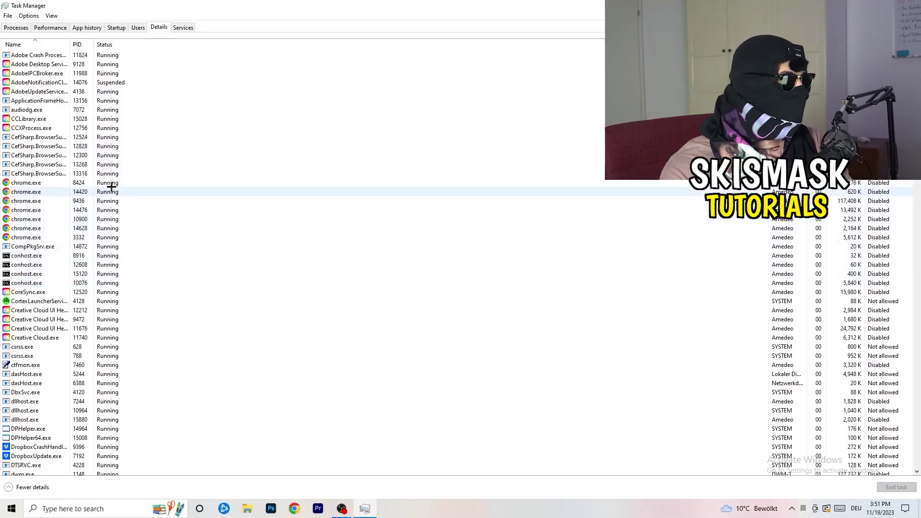
# View the Creative Cloud helper's Set priority options without changing them, then show the Startup tab
pyautogui.scroll(-3, 168, 216)
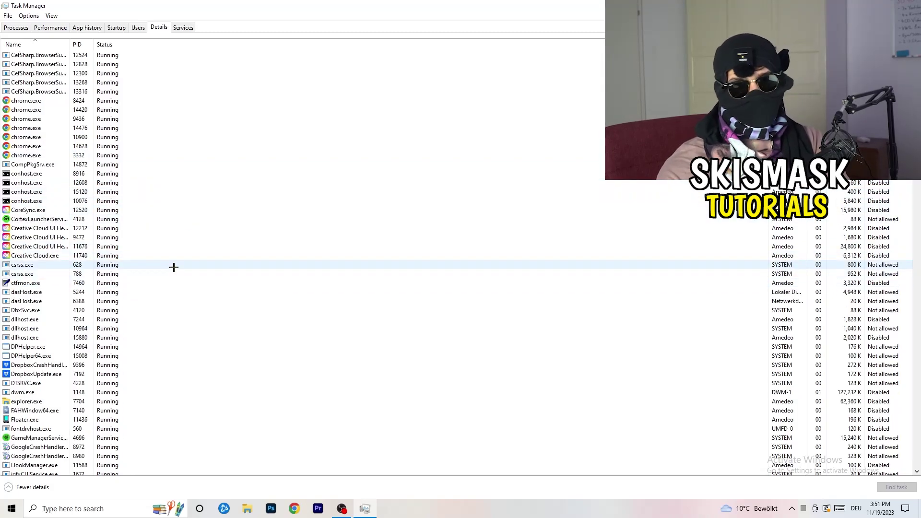
pyautogui.rightClick(37, 246)
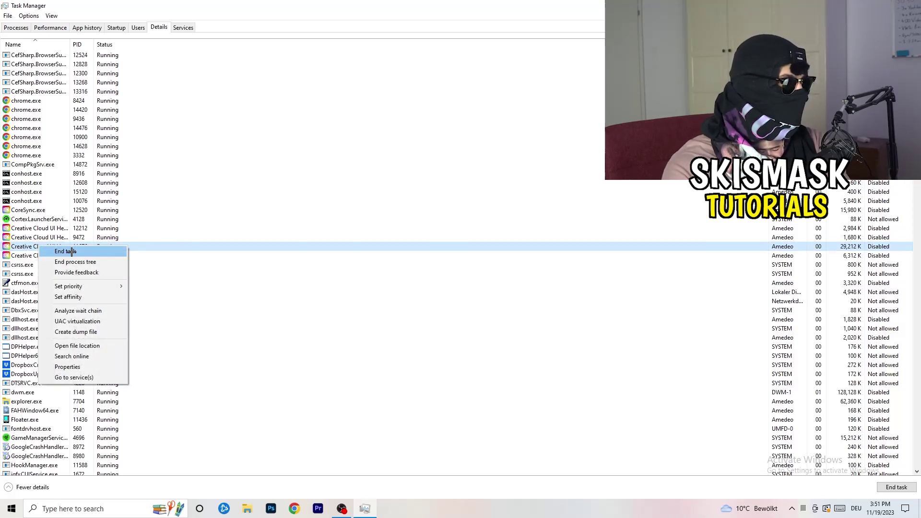
pyautogui.moveTo(85, 289)
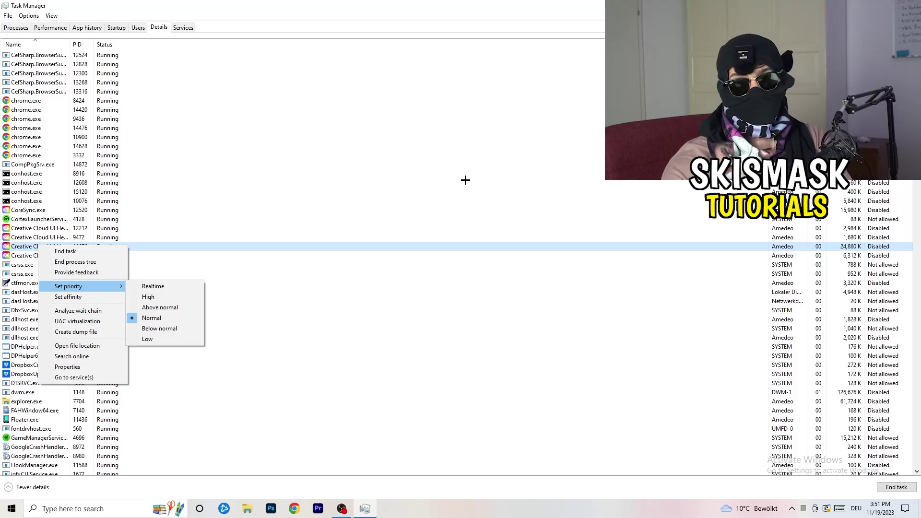
pyautogui.click(122, 27)
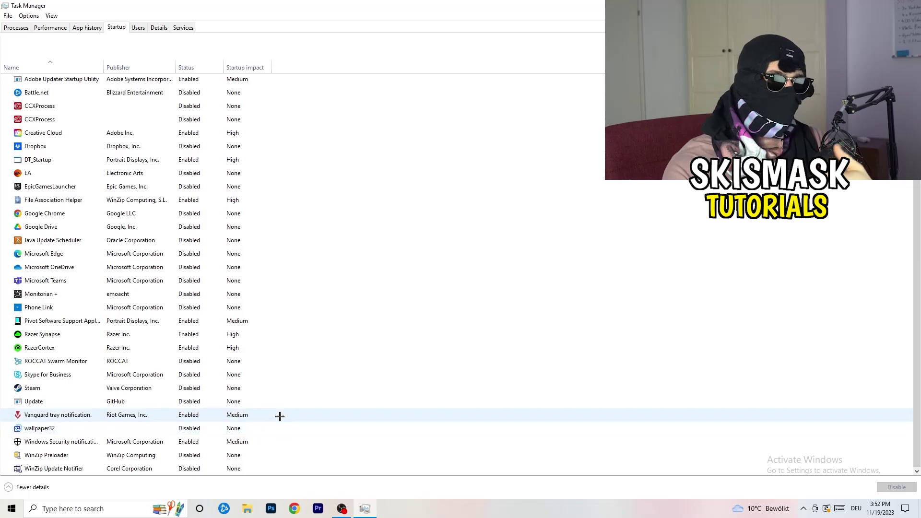
# Leave the File Association Helper startup entry enabled and return to the Processes tab
pyautogui.scroll(-1, 294, 383)
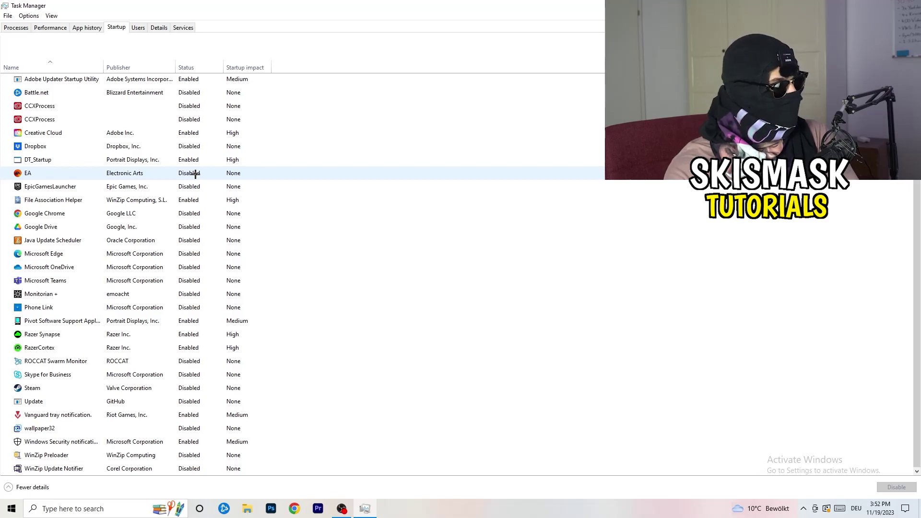
pyautogui.rightClick(197, 201)
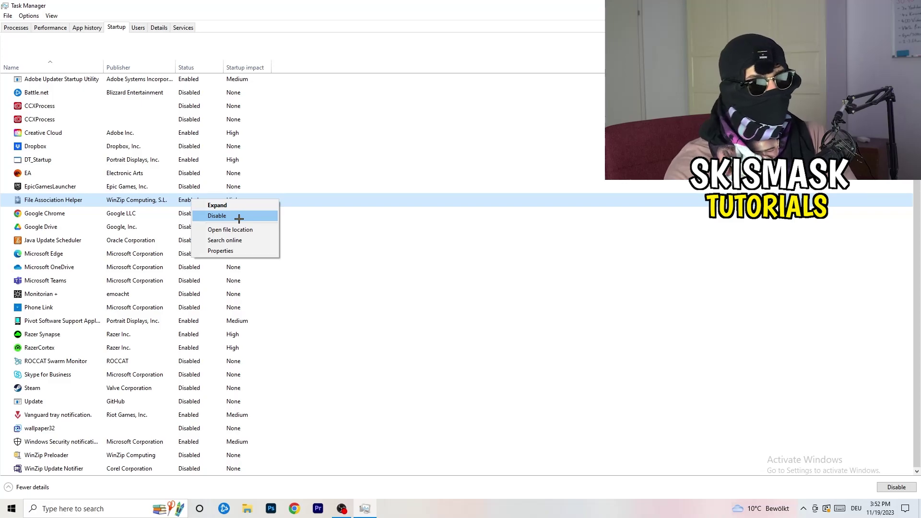
pyautogui.click(377, 70)
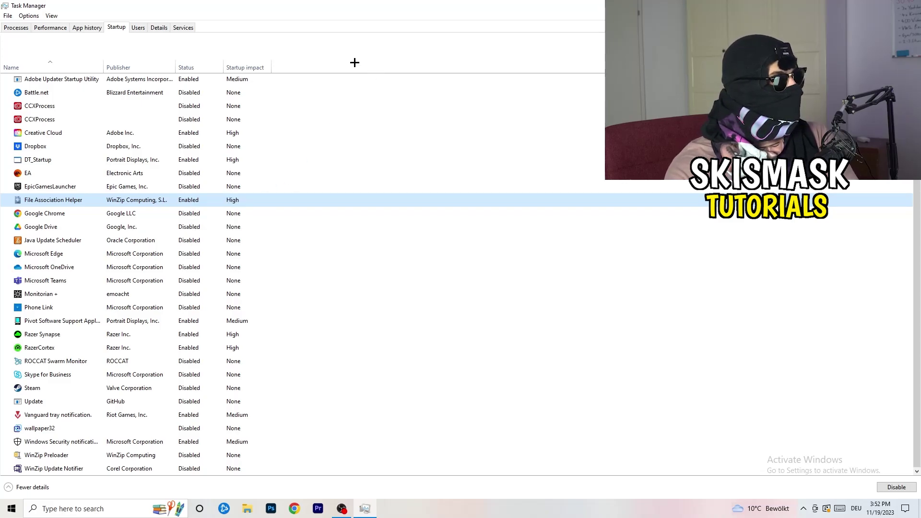
pyautogui.click(24, 28)
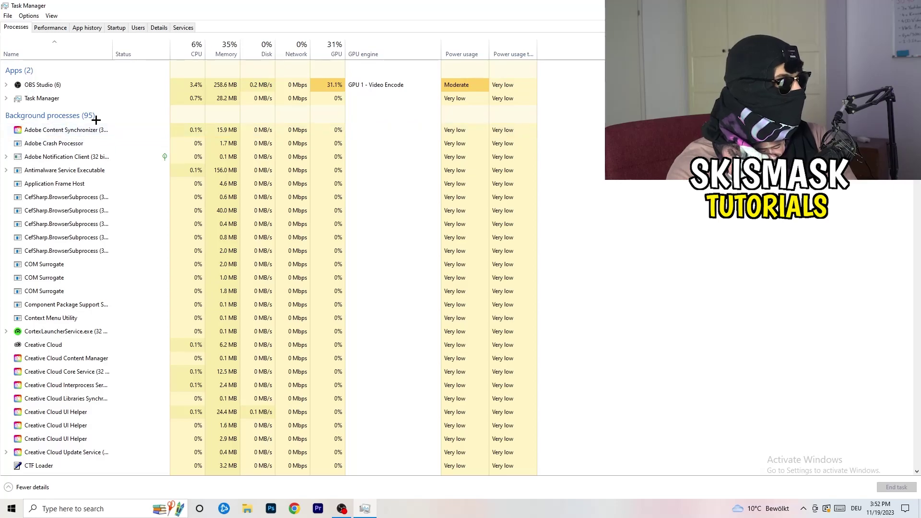
# Sort the process list by GPU usage, descending then ascending, and scroll through it
pyautogui.click(196, 40)
pyautogui.click(333, 44)
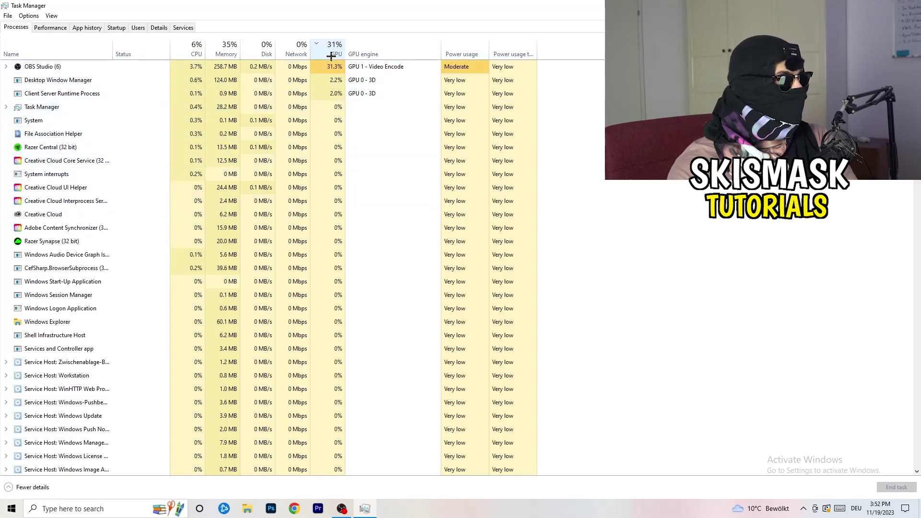
pyautogui.click(332, 50)
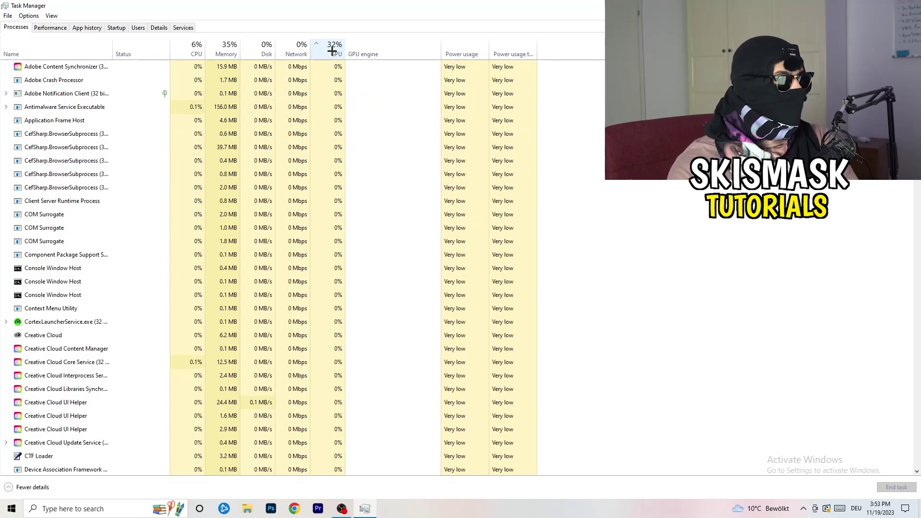
pyautogui.scroll(-14, 340, 127)
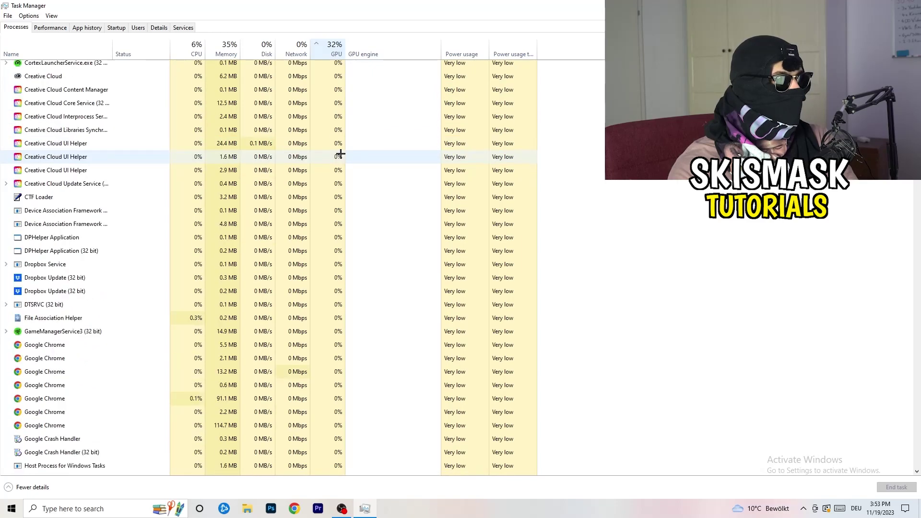
pyautogui.scroll(12, 341, 152)
pyautogui.scroll(2, 340, 153)
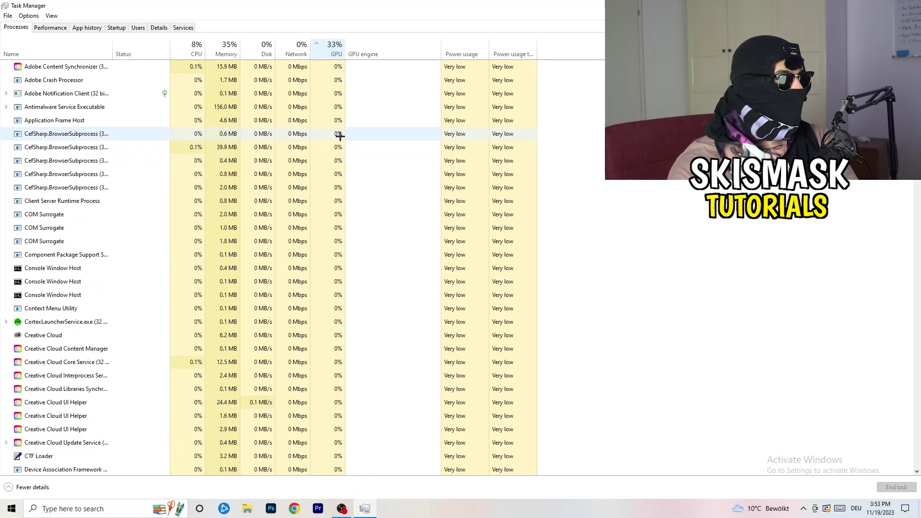
pyautogui.scroll(-10, 340, 146)
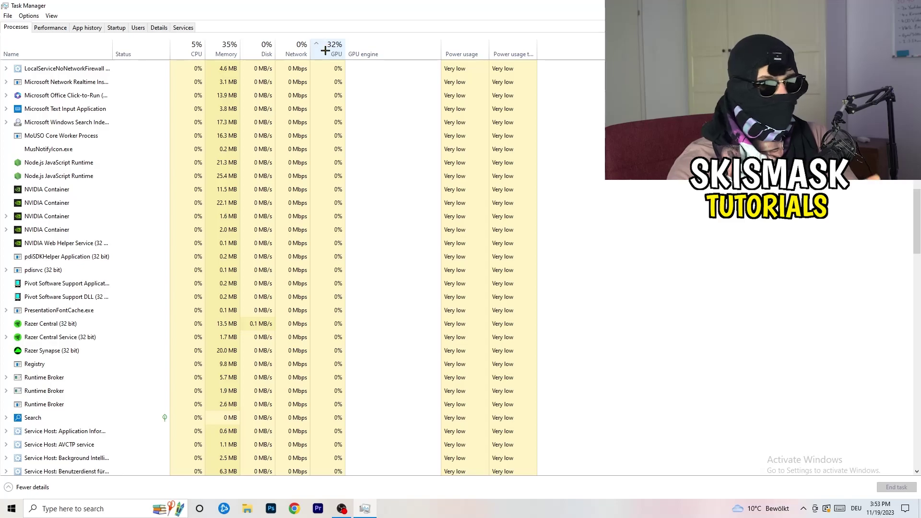
# Leave Microsoft Windows Search Indexer running, sort processes by CPU, and close Task Manager
pyautogui.rightClick(312, 120)
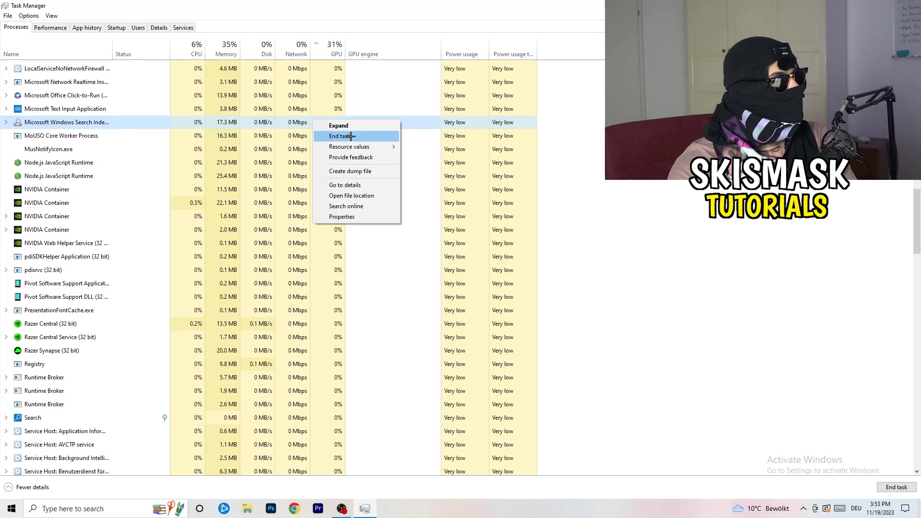
pyautogui.click(192, 48)
pyautogui.click(192, 49)
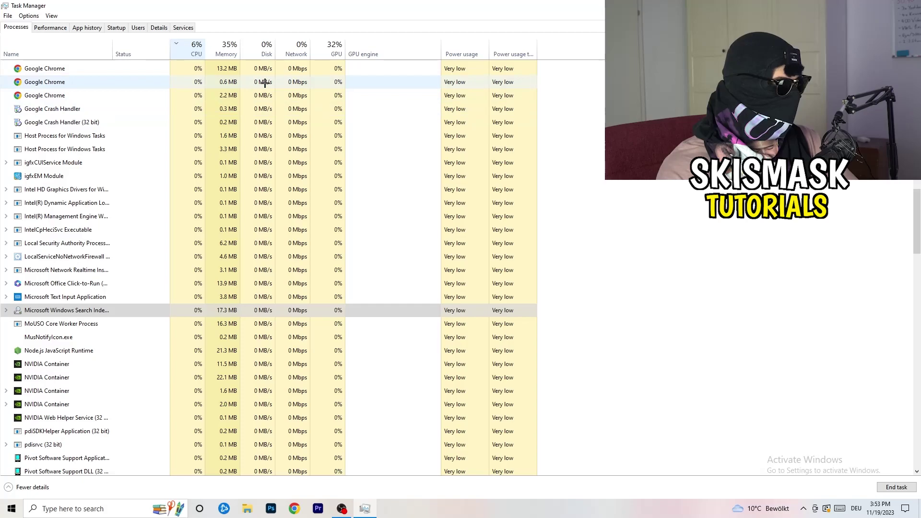
pyautogui.click(910, 5)
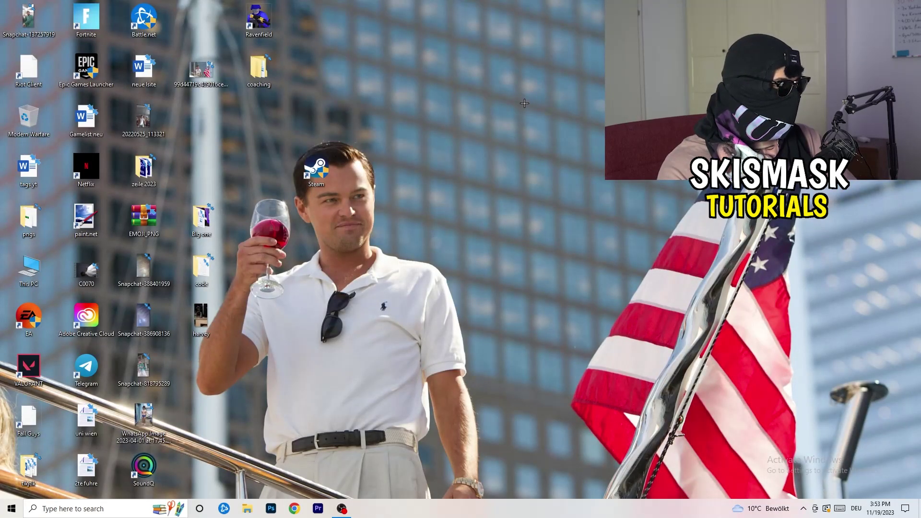
# Open Settings from Start and go to Gaming's Xbox Game Bar page, confirming it is Off
pyautogui.click(3, 512)
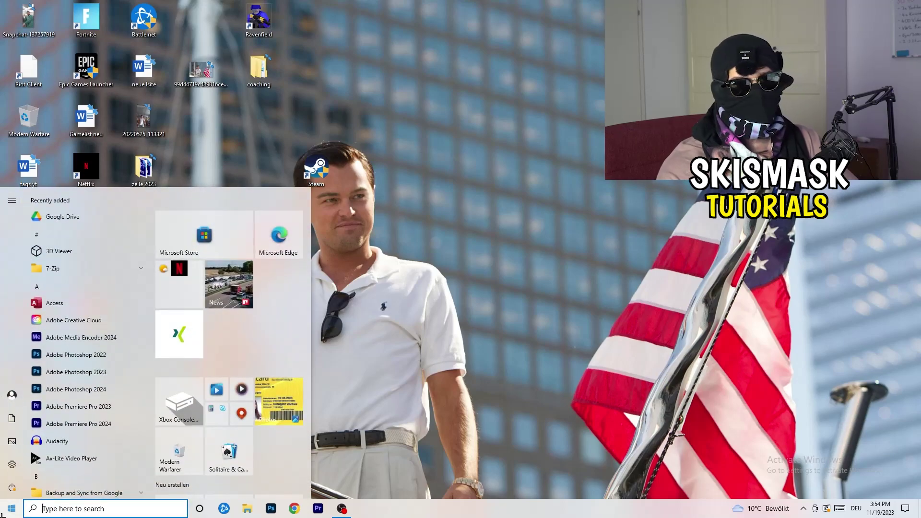
pyautogui.click(12, 464)
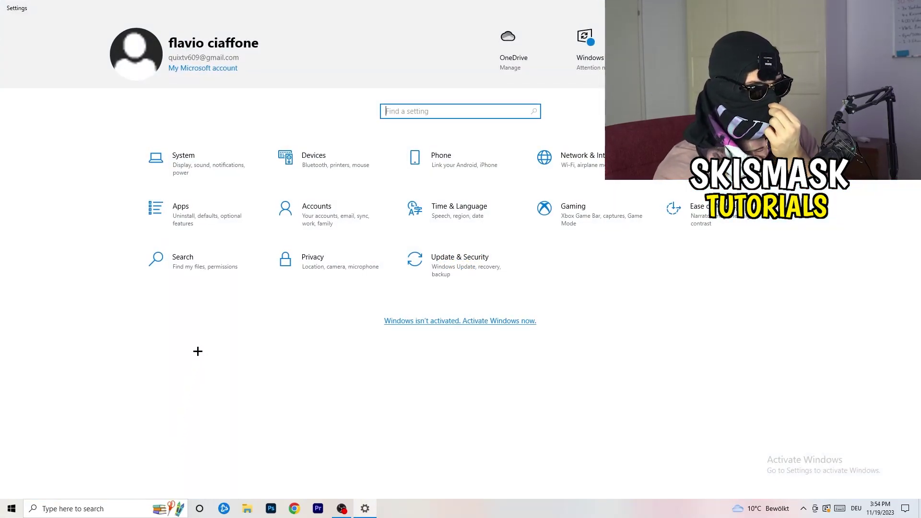
pyautogui.click(549, 227)
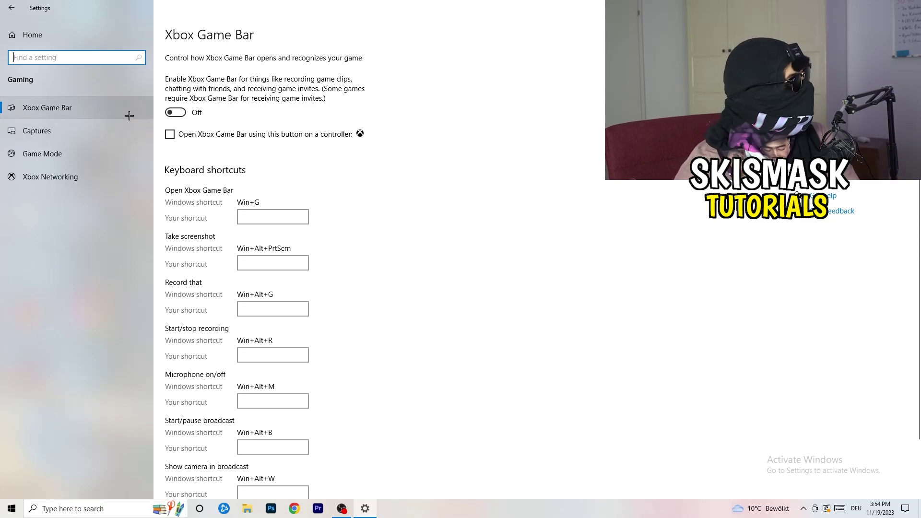
# Review the Captures page, confirm Game Mode is On, and return to the Settings Home page
pyautogui.click(79, 127)
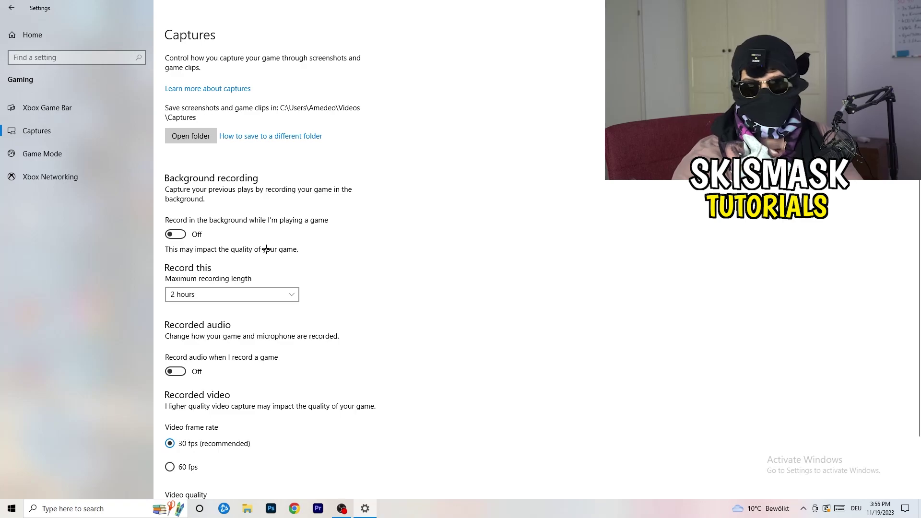
pyautogui.scroll(-2, 264, 250)
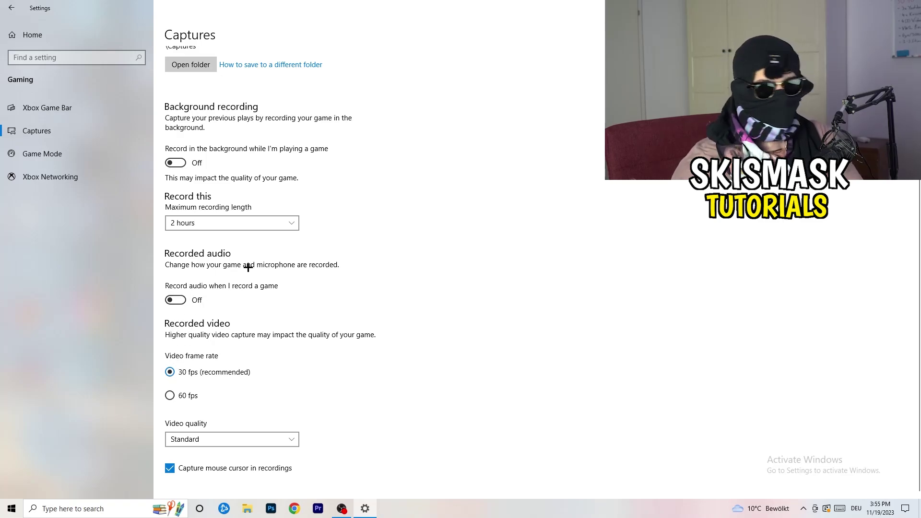
pyautogui.click(22, 153)
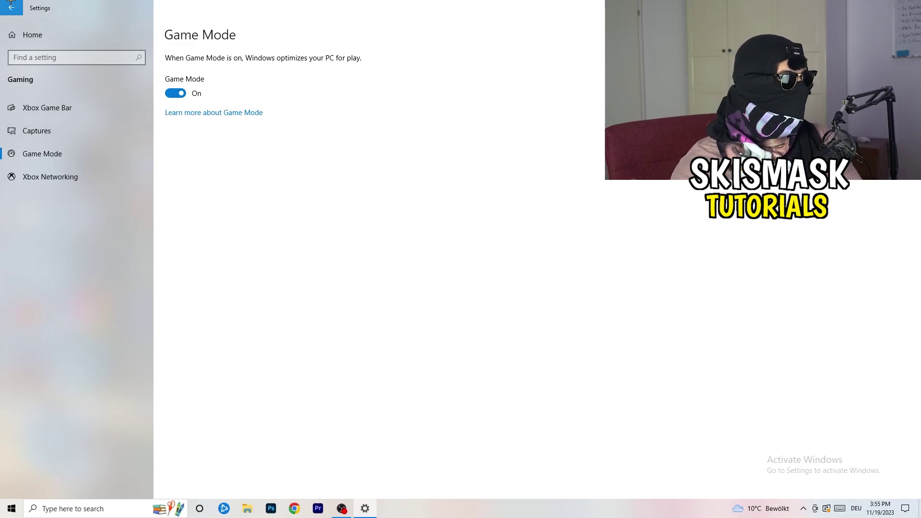
pyautogui.click(33, 33)
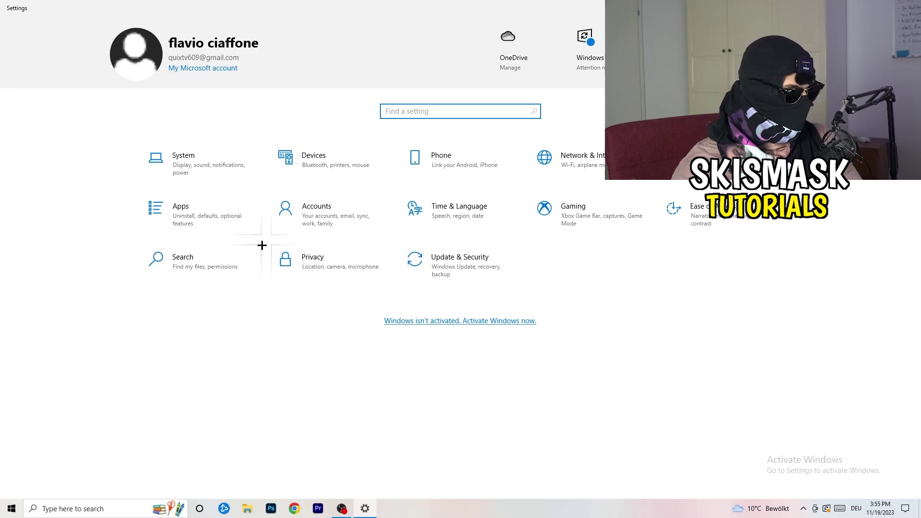
pyautogui.click(486, 263)
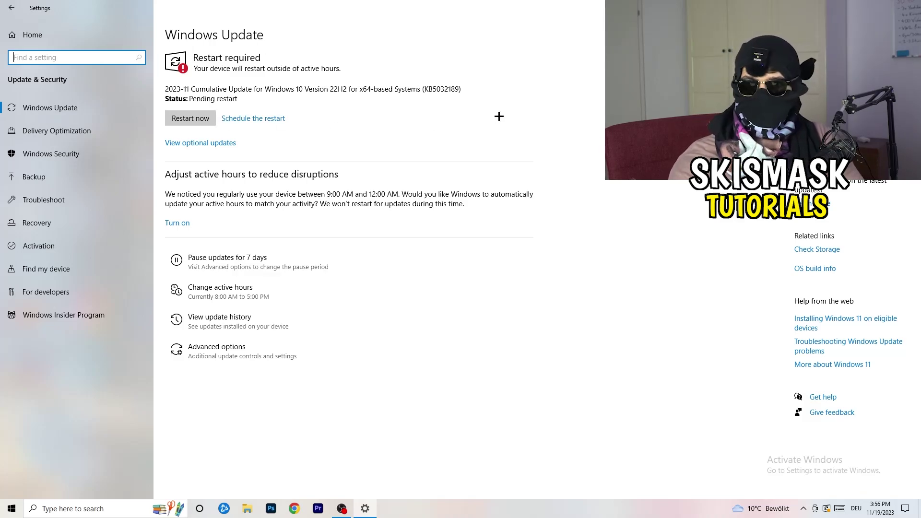
pyautogui.press('super+Down')
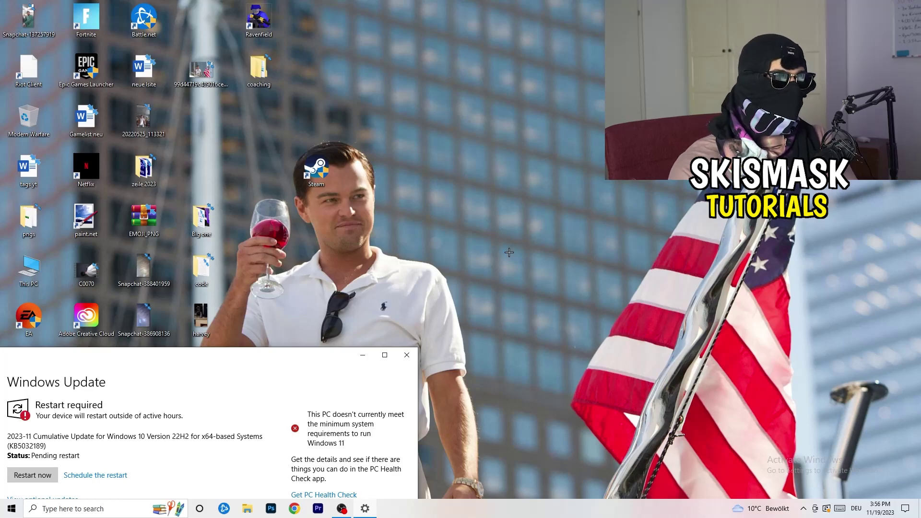
pyautogui.click(385, 355)
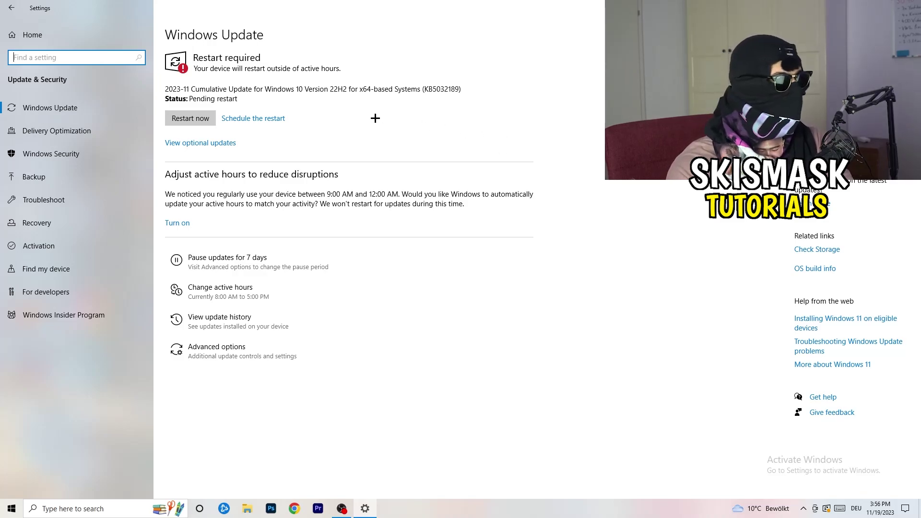
pyautogui.click(11, 7)
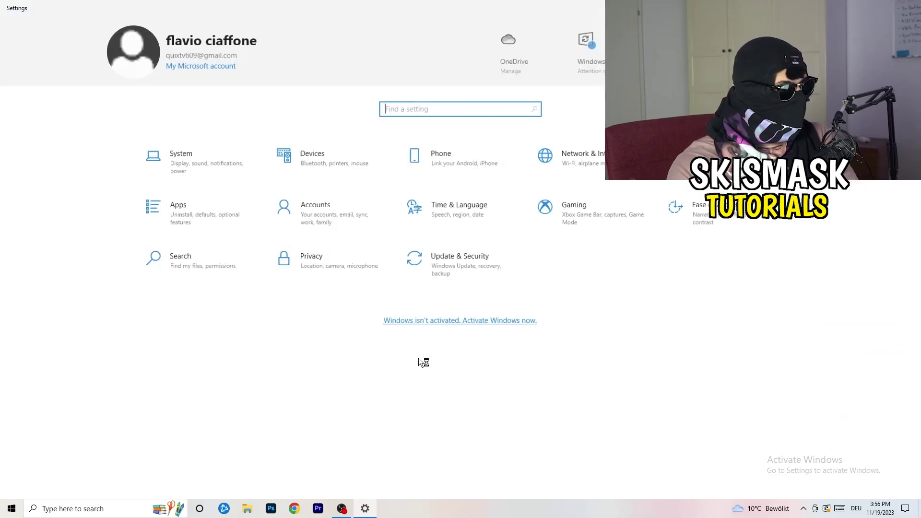
# On the System Display page, keep the resolution at 1920 × 1080, then go to Power & sleep
pyautogui.click(201, 174)
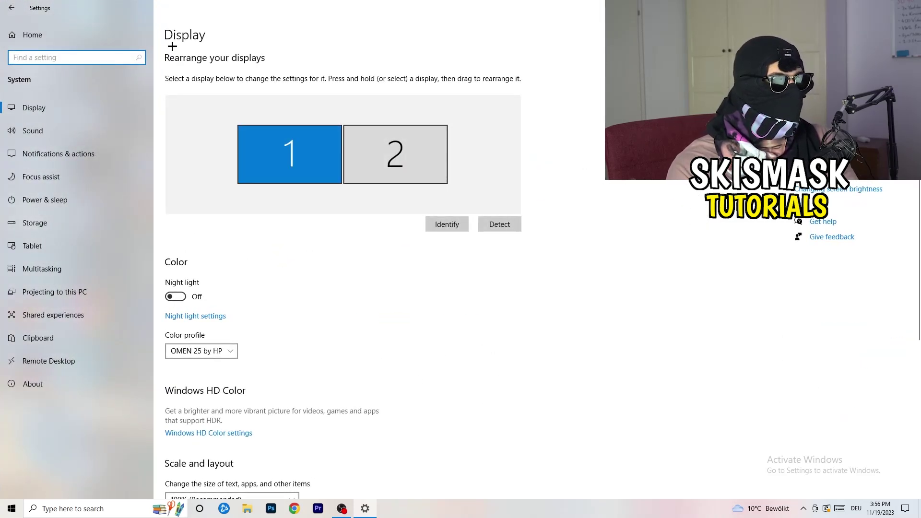
pyautogui.click(208, 33)
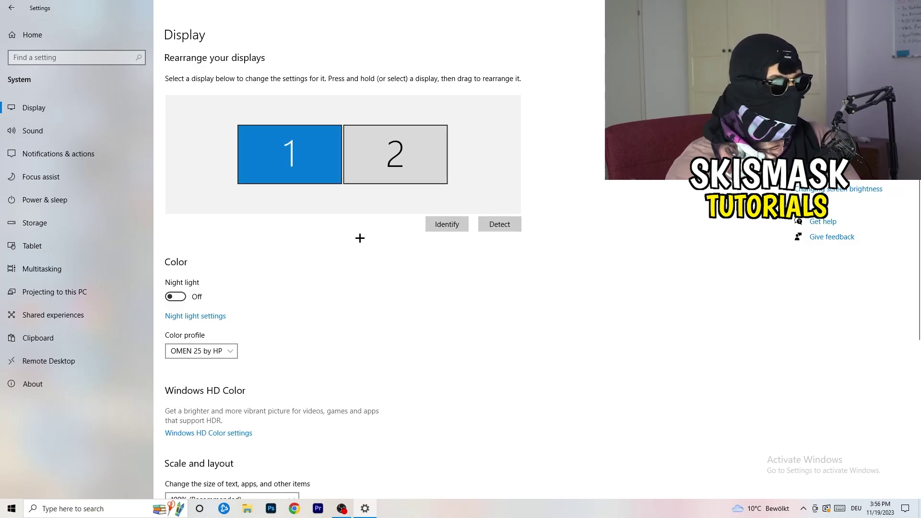
pyautogui.scroll(-5, 360, 238)
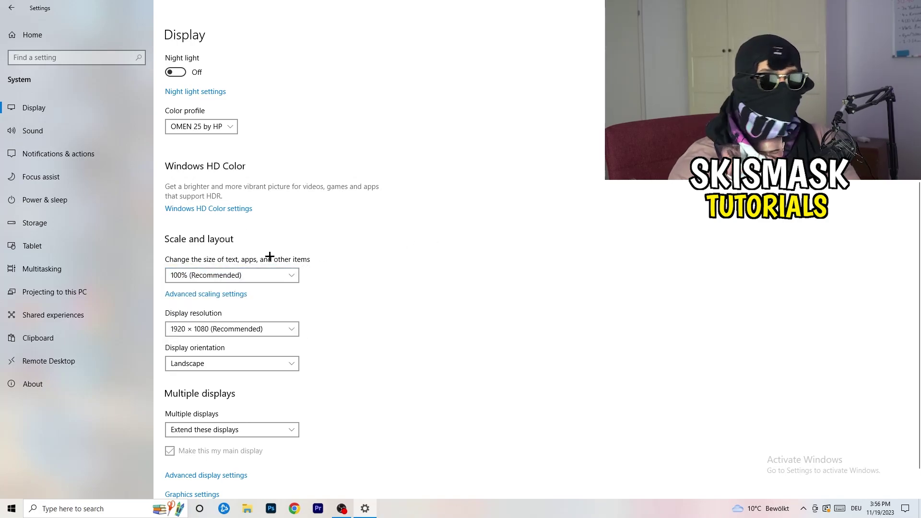
pyautogui.scroll(-2, 232, 259)
pyautogui.click(249, 294)
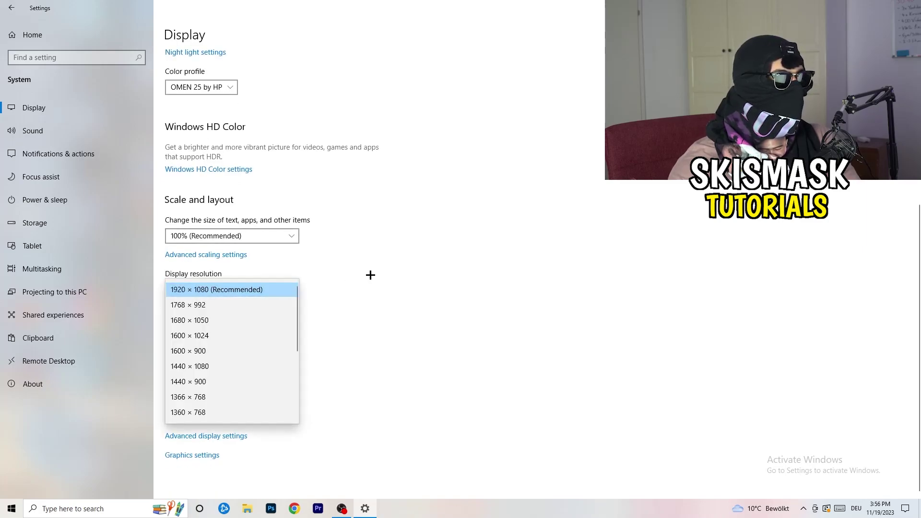
pyautogui.click(372, 274)
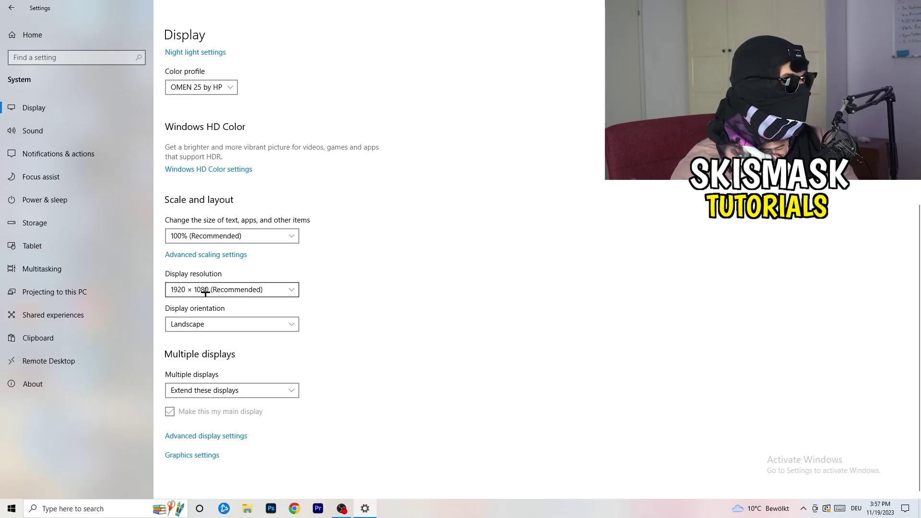
pyautogui.click(61, 201)
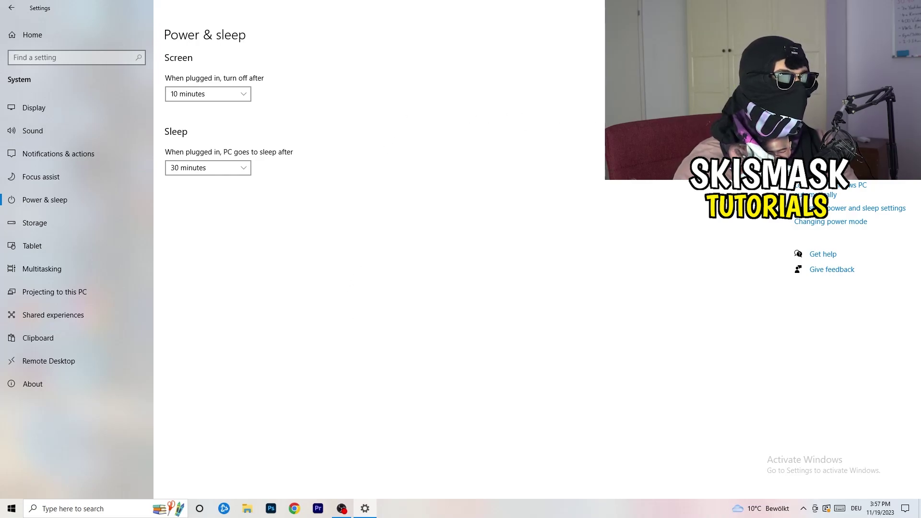
pyautogui.click(811, 208)
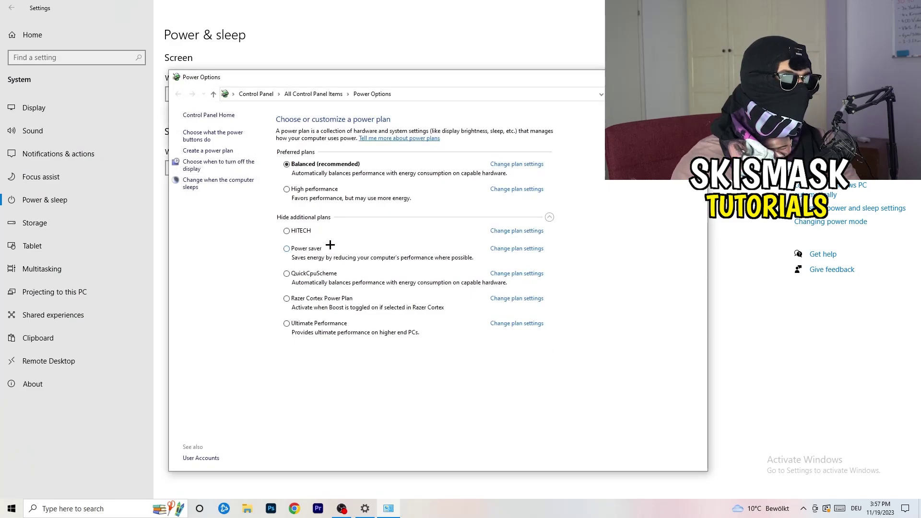
pyautogui.click(550, 218)
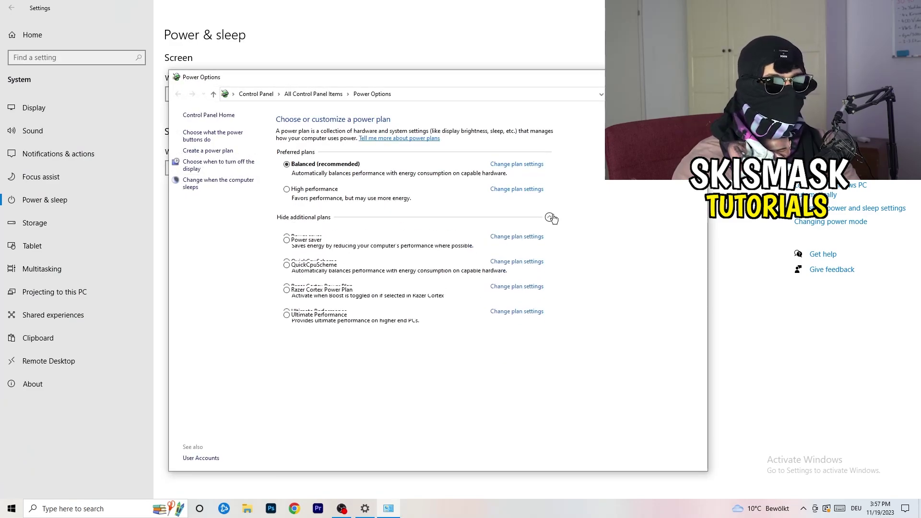
pyautogui.click(550, 217)
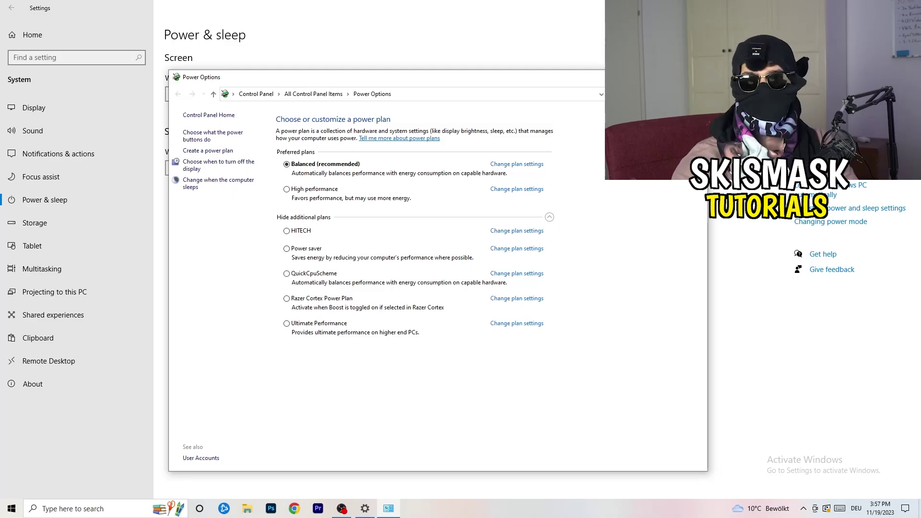
pyautogui.hotkey('alt', 'F4')
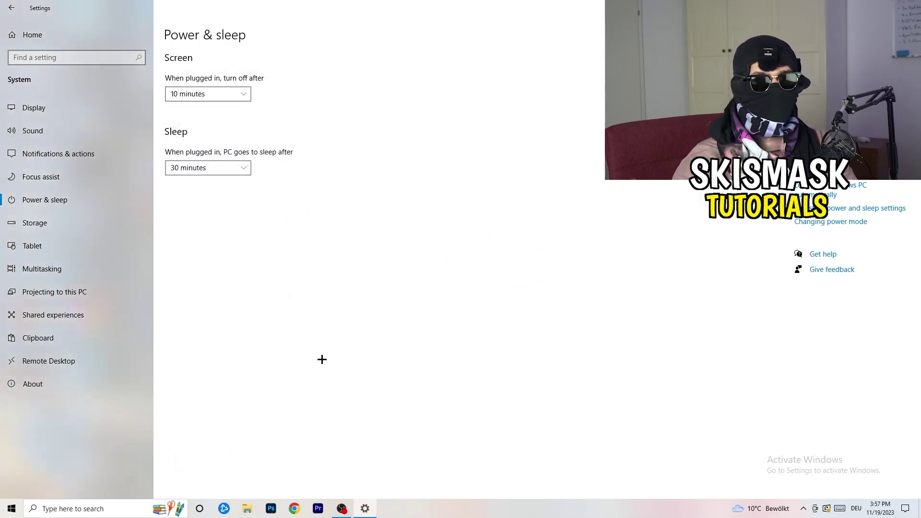
# From the Storage page, open Configure Storage Sense, showing it on and running every week
pyautogui.click(57, 224)
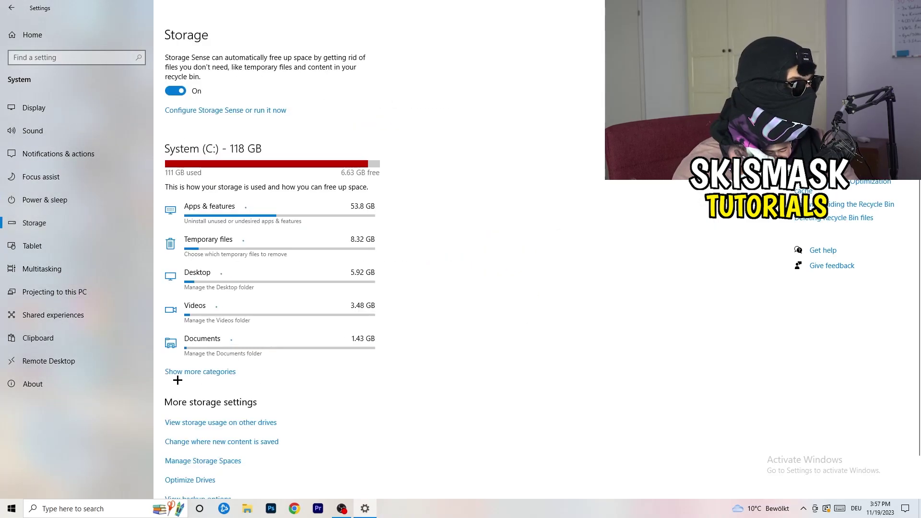
pyautogui.click(206, 113)
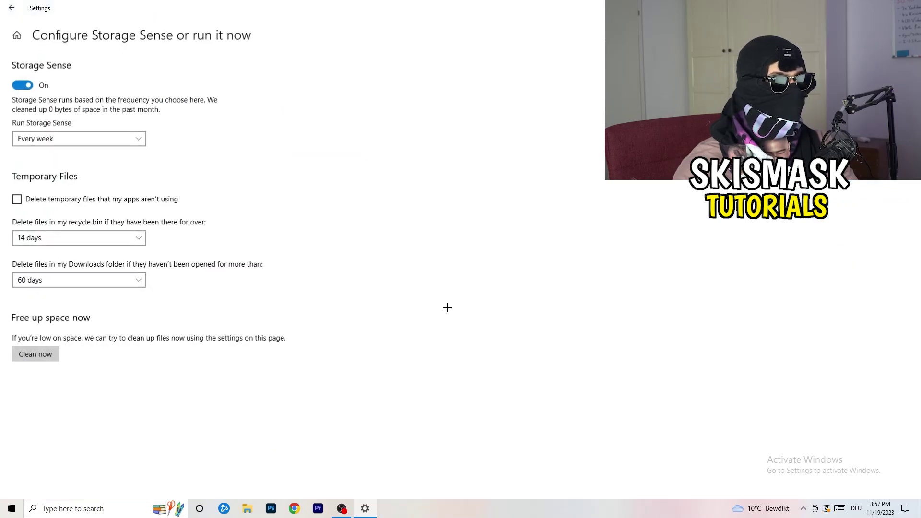